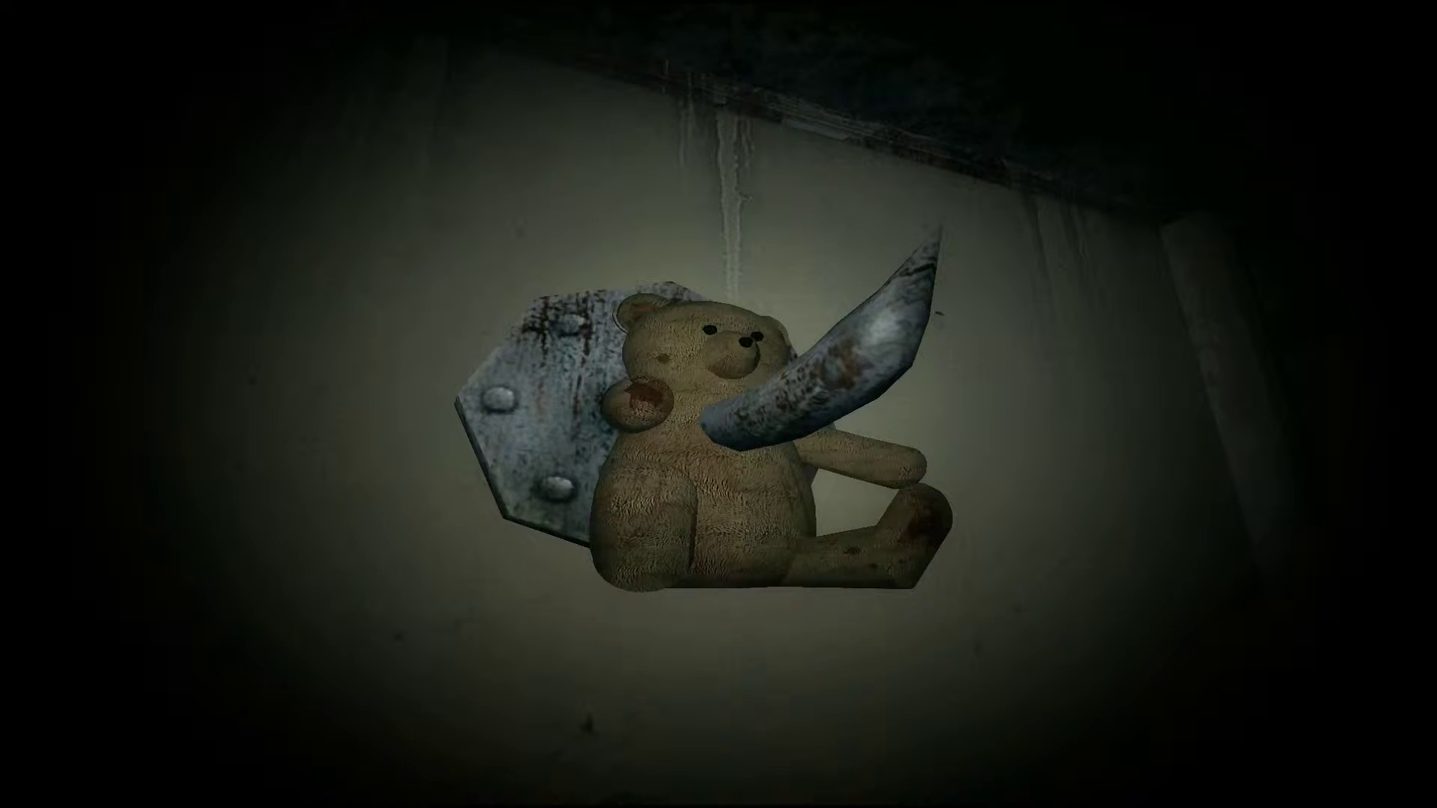
Step: Collect teddy-bear pieces from the wall plates, reaching 4 of 8 in the office
key(e)
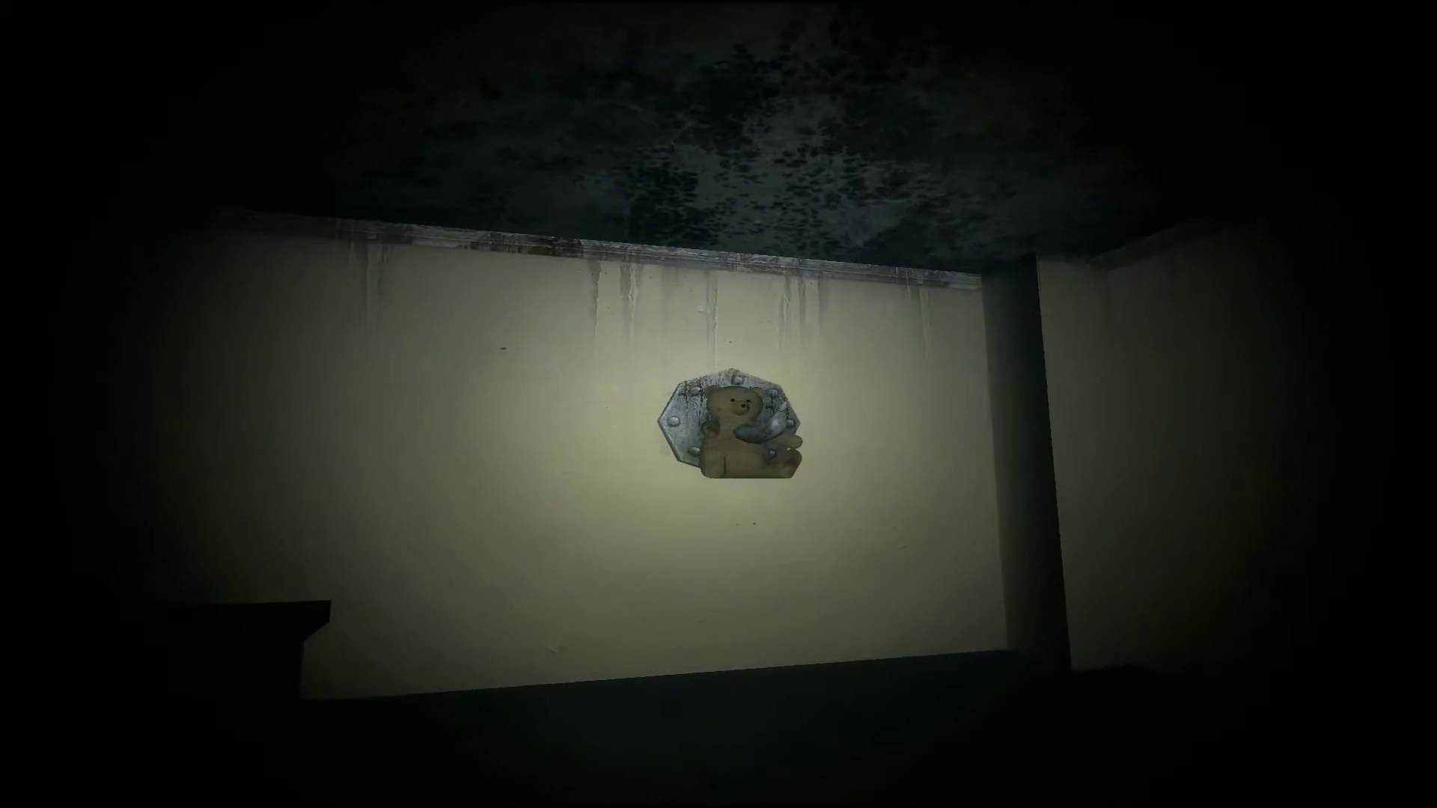
click(719, 404)
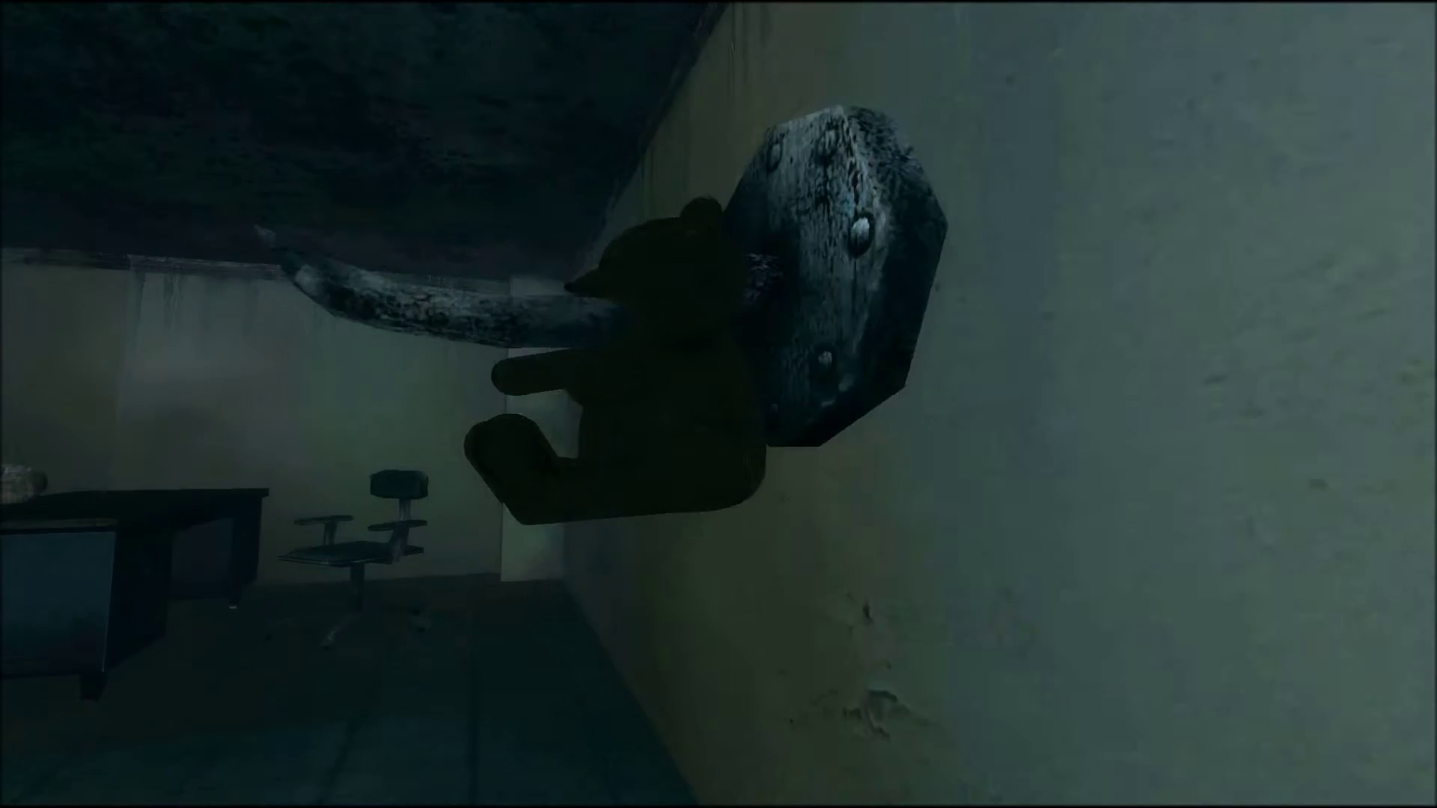
click(719, 404)
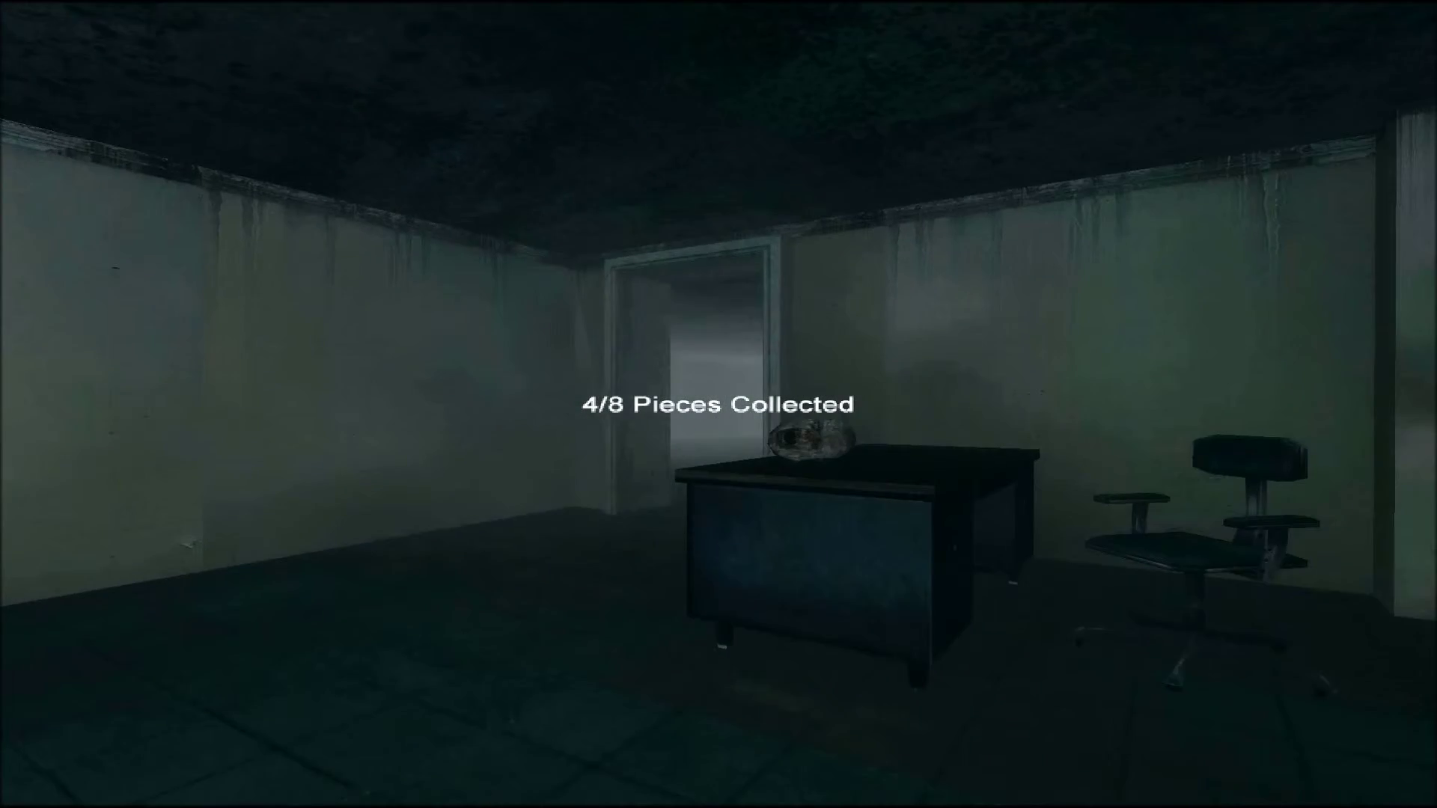
Step: Walk out of the office through the foggy room and doorways to the long corridor
key(w)
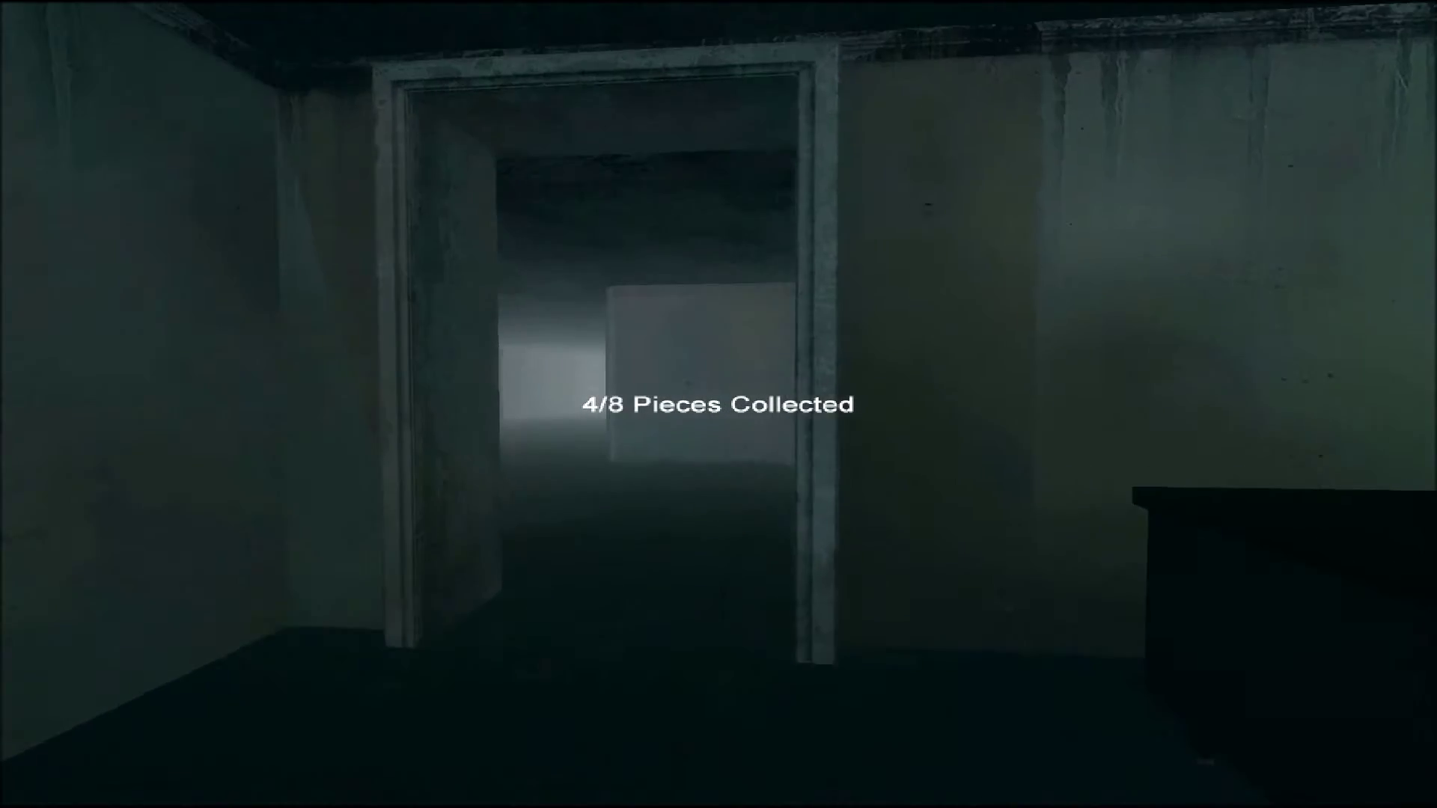
key(w)
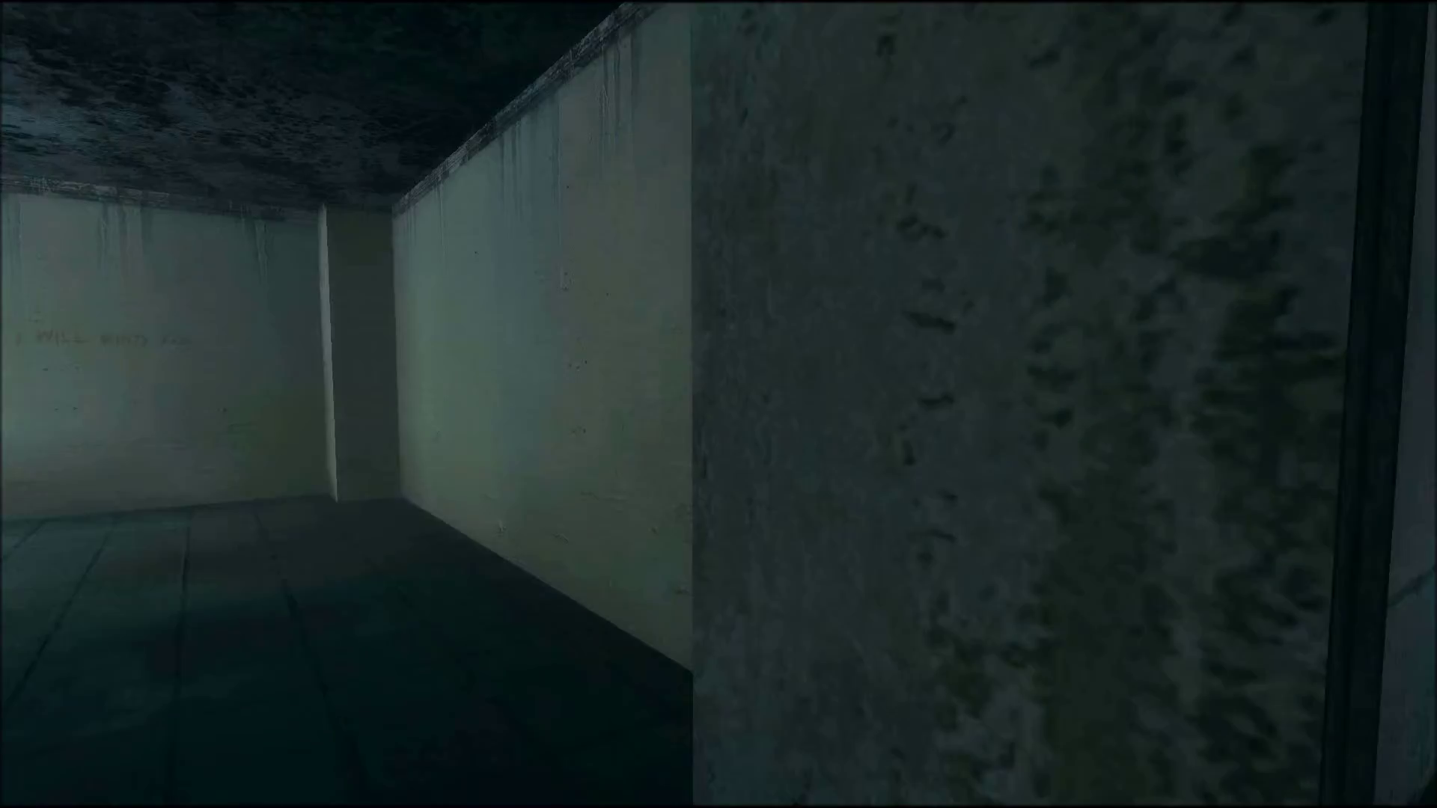
key(w)
key(w)
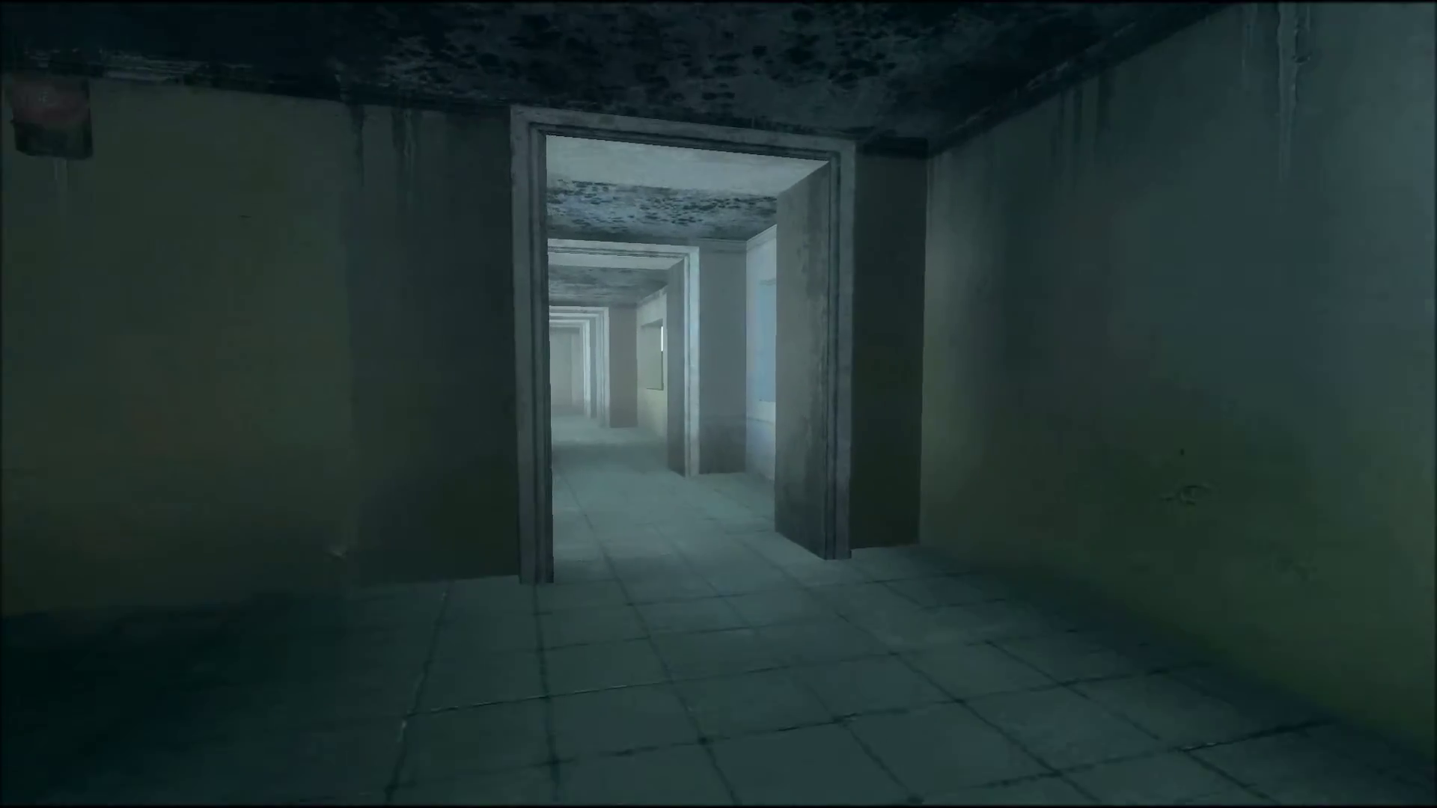
key(w)
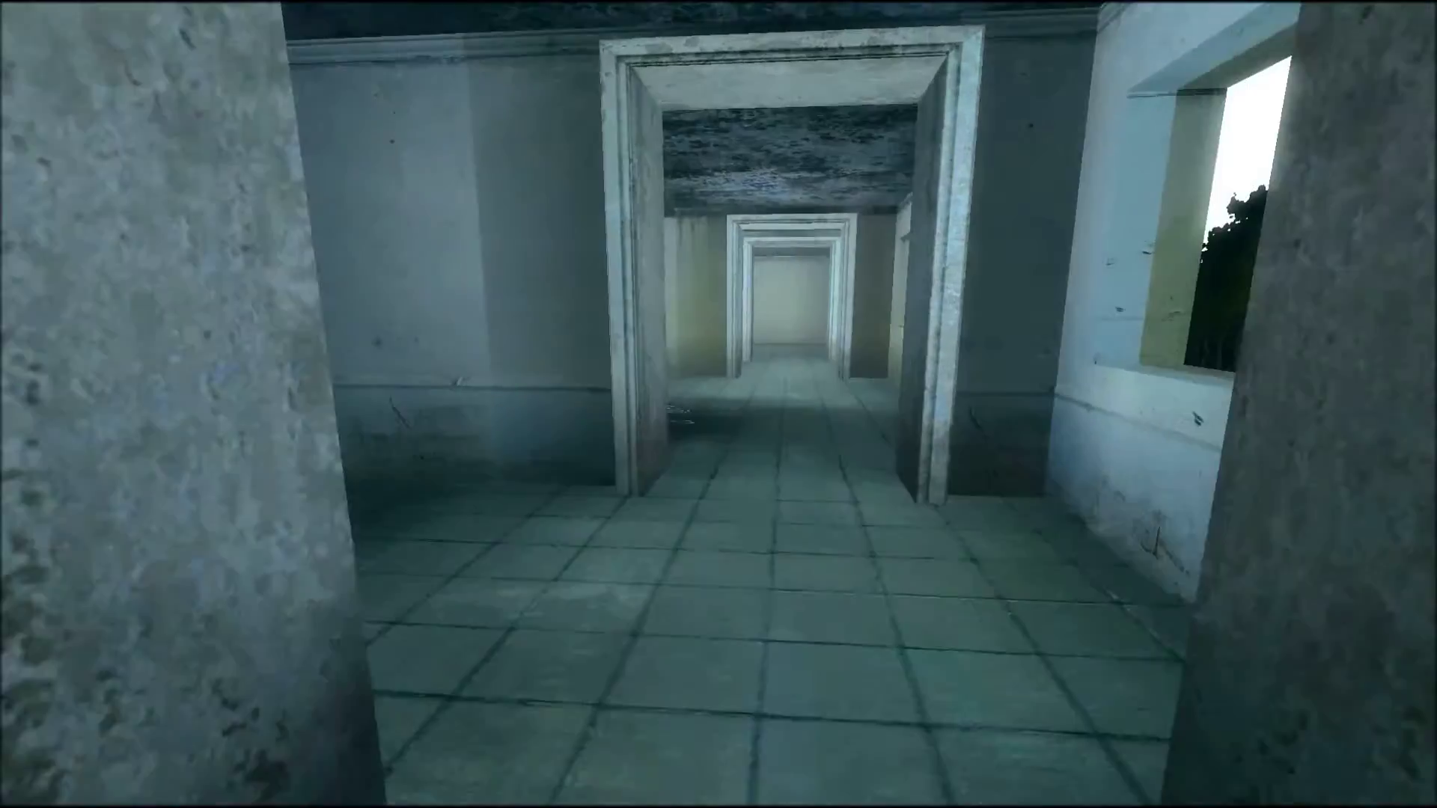
key(w)
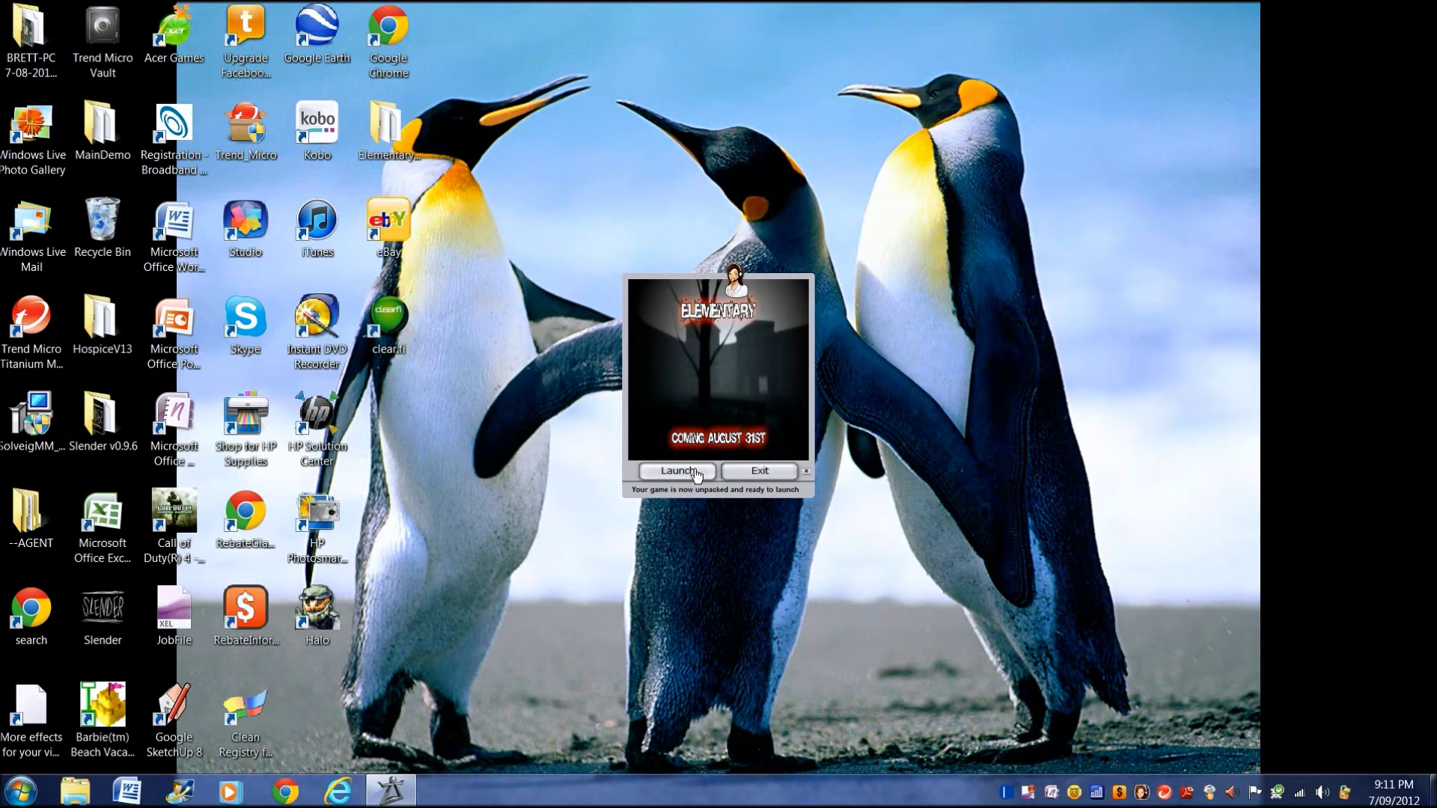
Step: Exit the Elementary launcher, leaving only the desktop
click(742, 486)
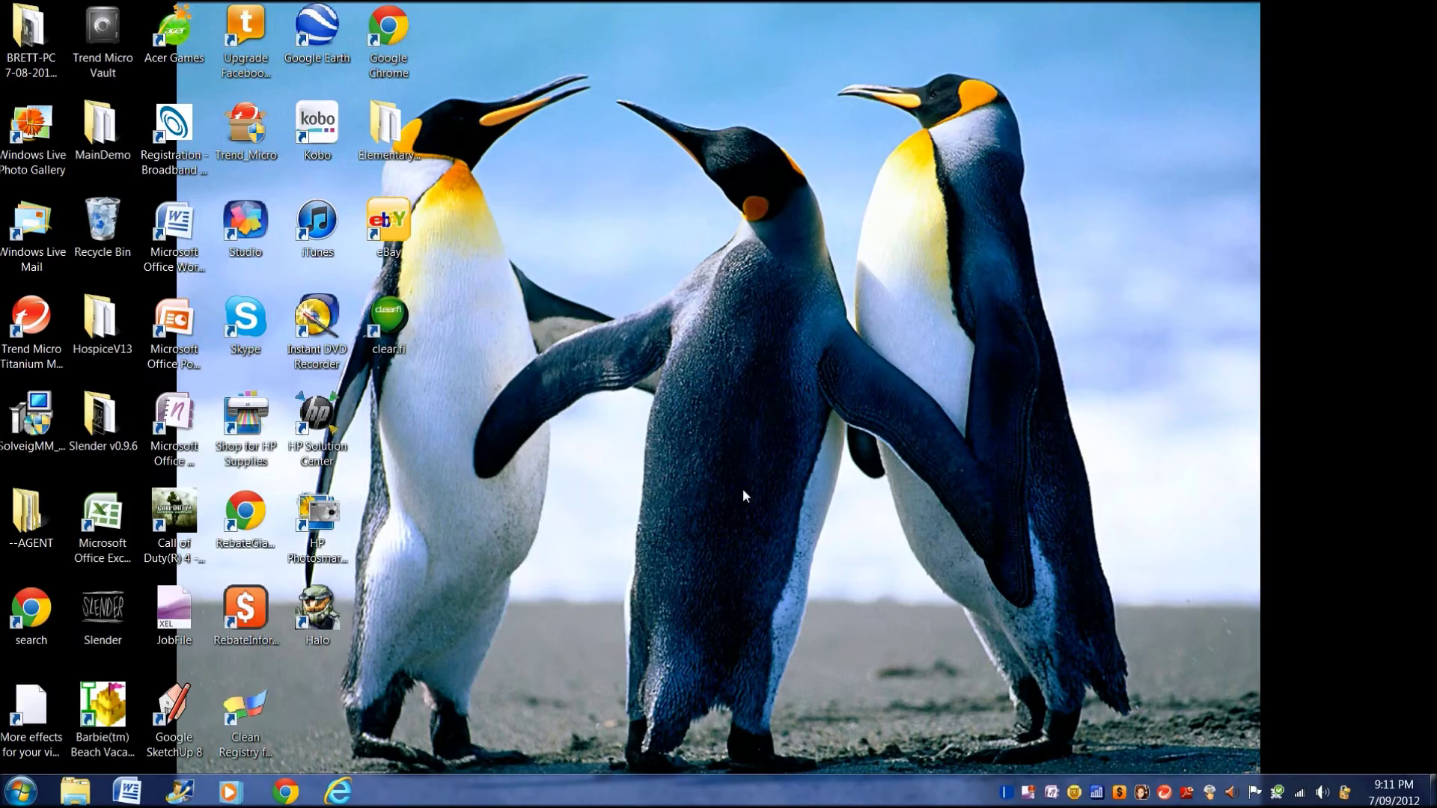